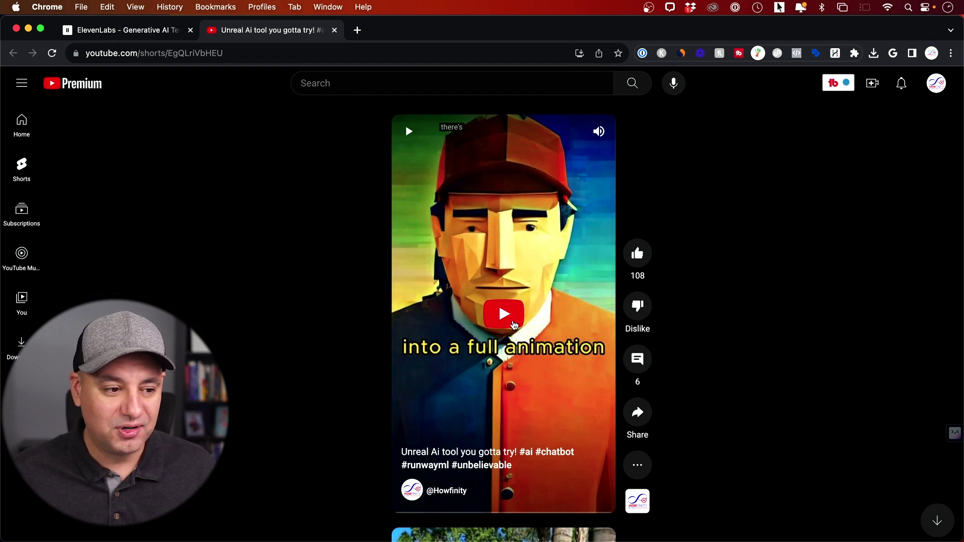
Play the AI animation tool Short and pause it at the 'just with one click' caption
left_click(512, 325)
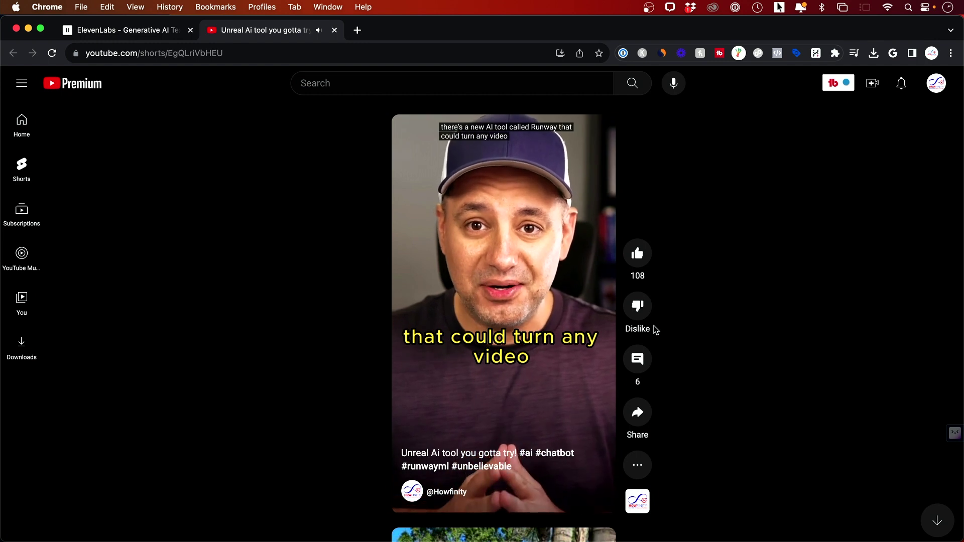
left_click(532, 297)
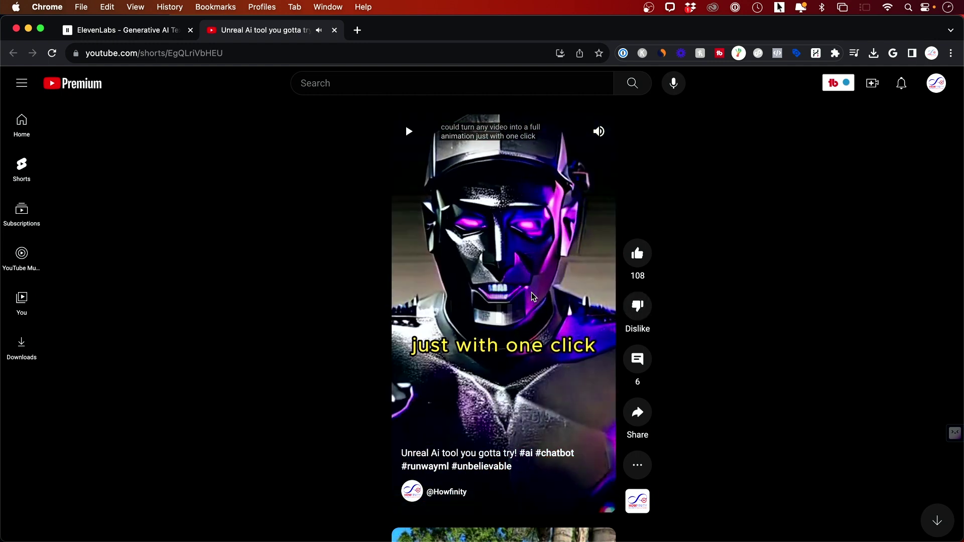
Switch to QuickTime Player and start playing unreal ai tool (1).mp4
key("super+Tab")
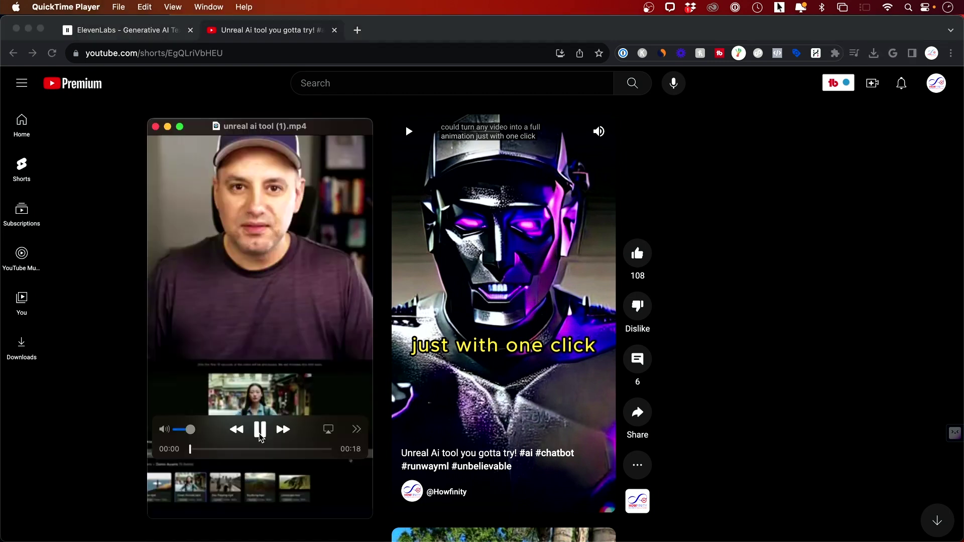
left_click(259, 432)
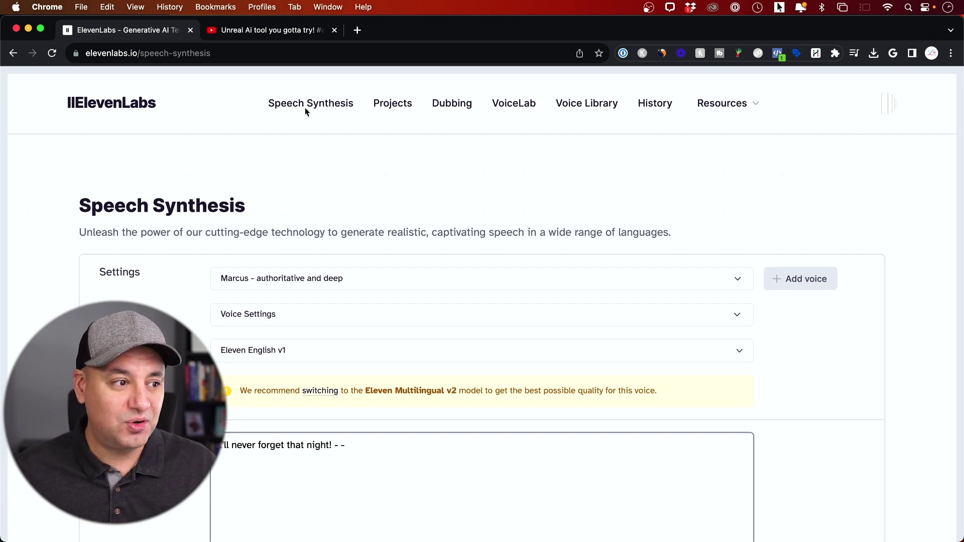
scroll(305, 109, "down", 5)
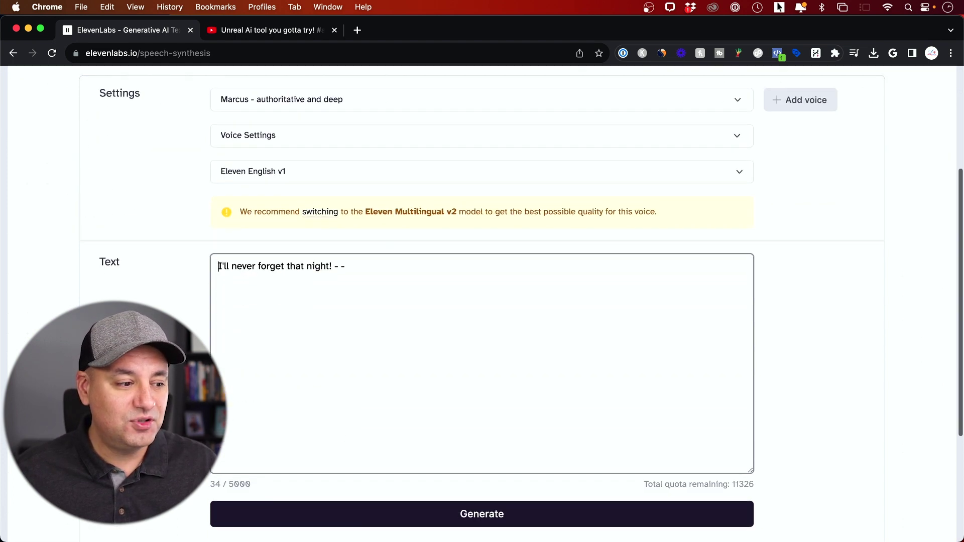
scroll(301, 262, "up", 1)
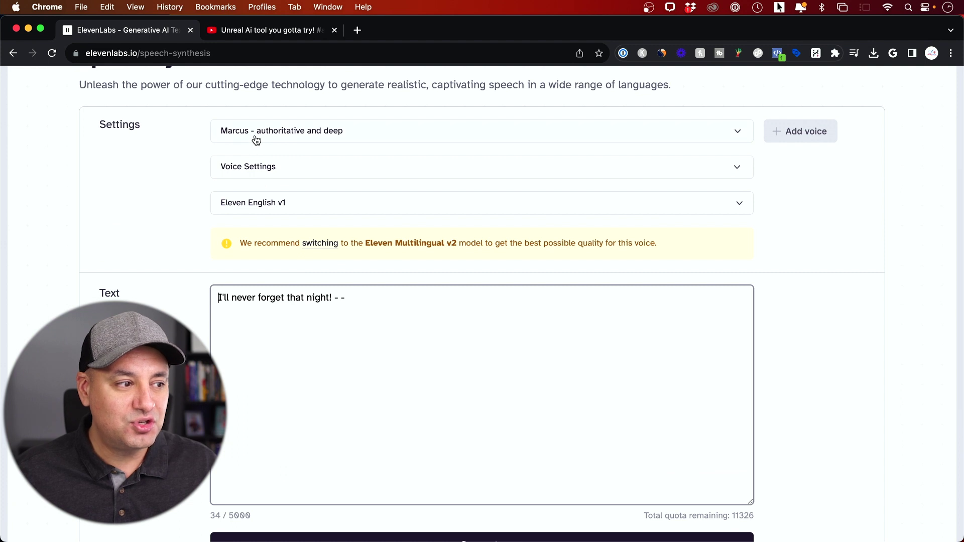
left_click(257, 137)
scroll(347, 195, "down", 1)
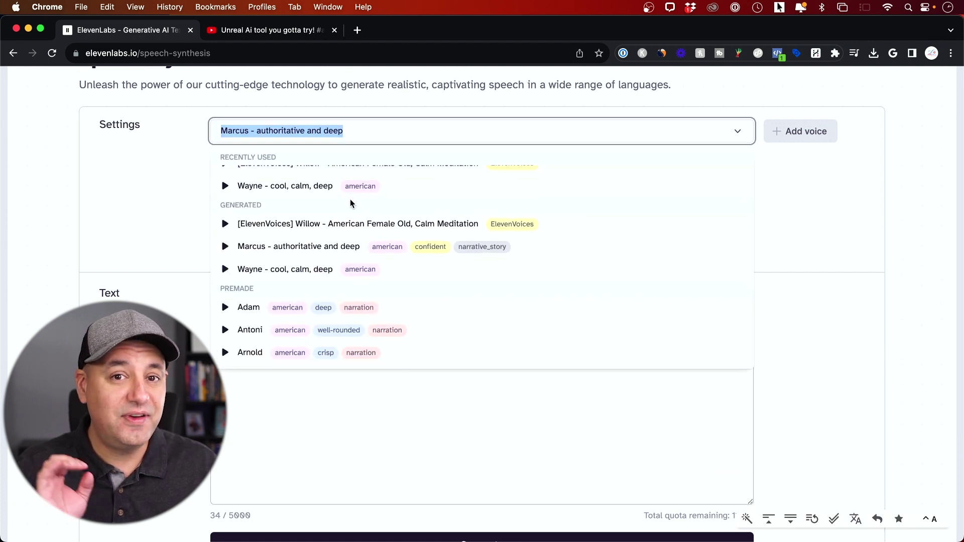
left_click(160, 171)
scroll(393, 355, "down", 2)
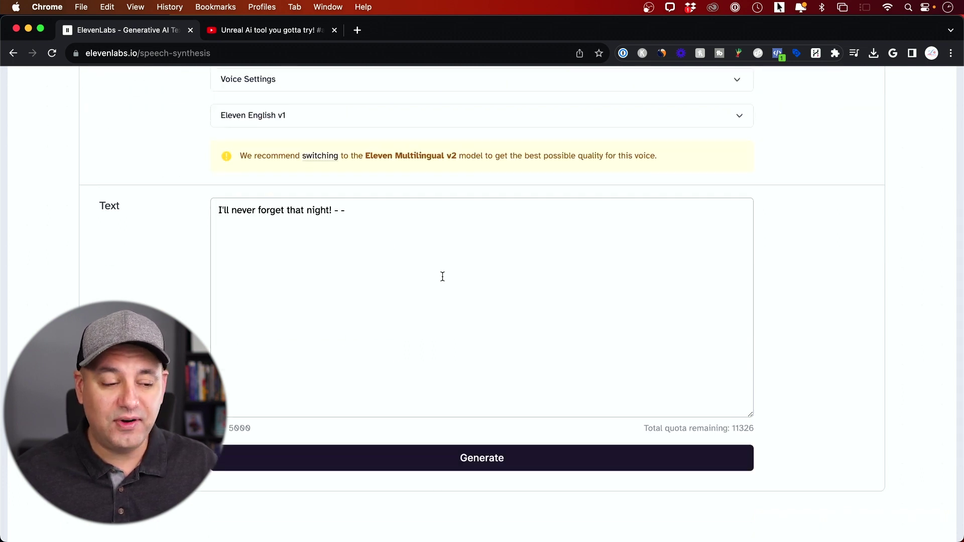
scroll(490, 399, "up", 5)
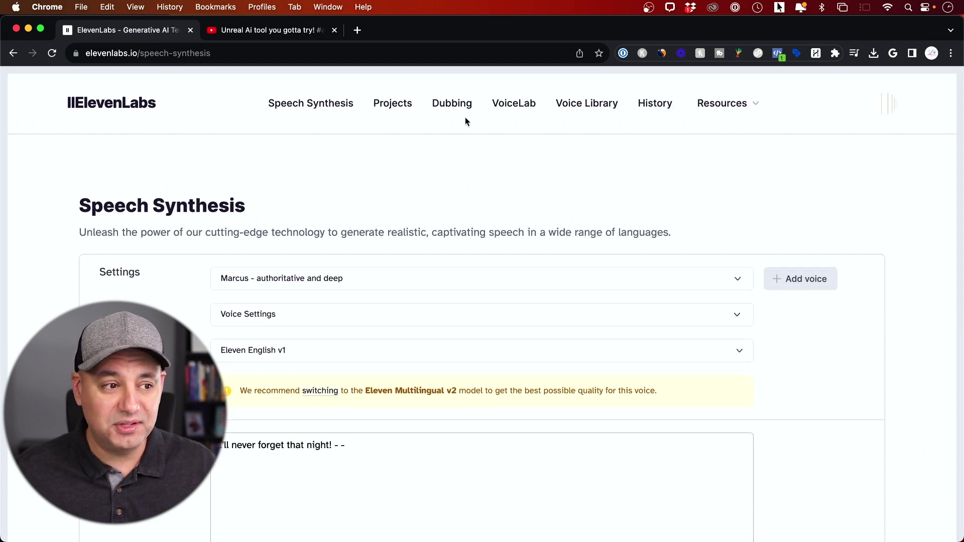
Go to the Dubbing page and start a new, empty Create a Dub form
left_click(452, 108)
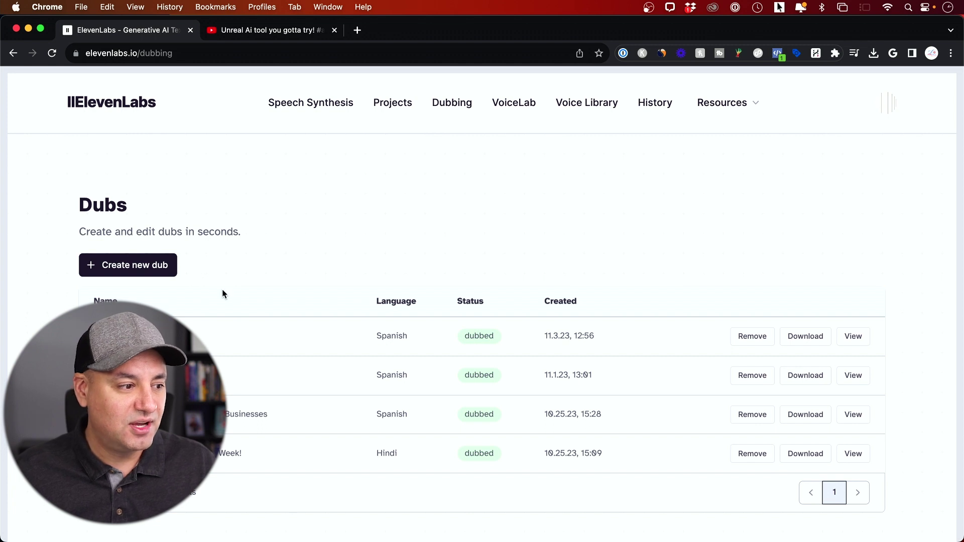
left_click(116, 270)
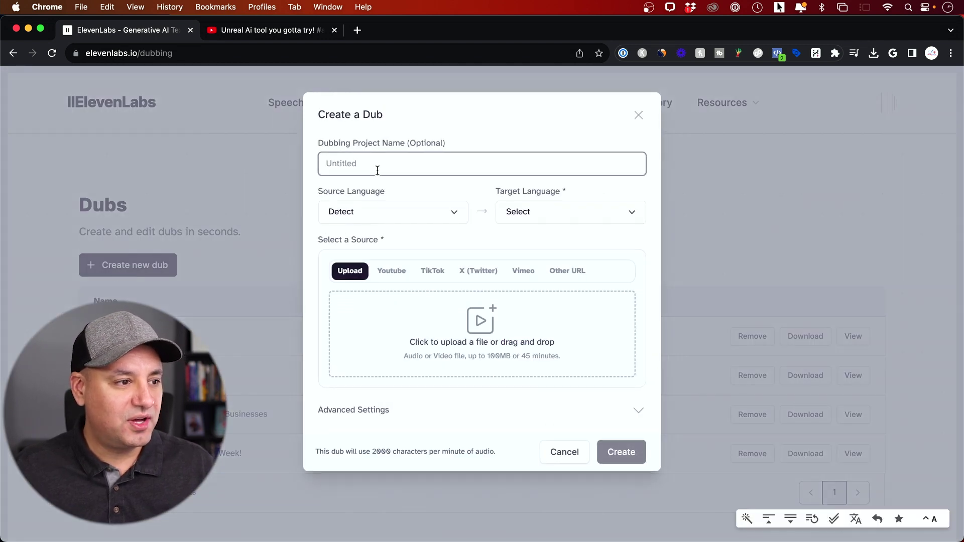
type("unreal ai ")
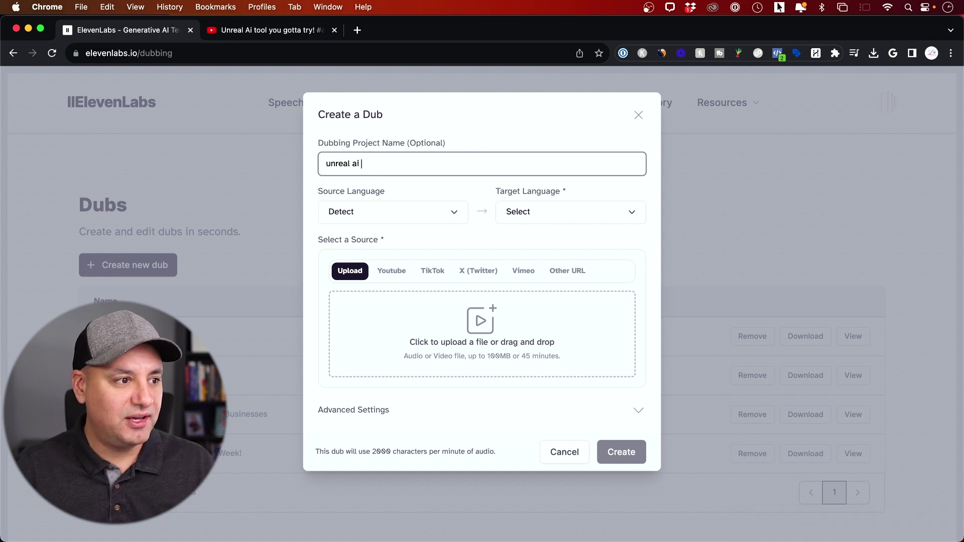
type("tool")
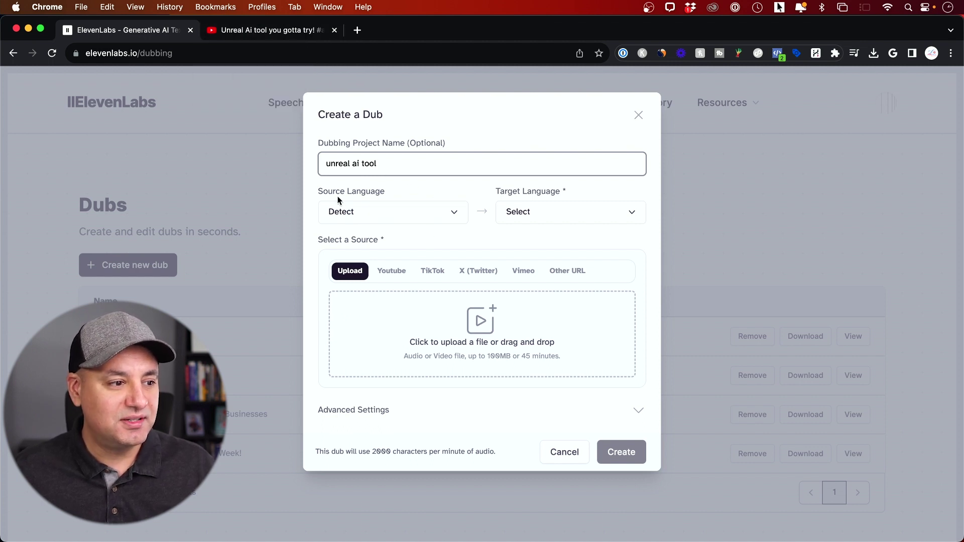
Leave the source language on Detect and set the target language to Spanish
left_click(384, 215)
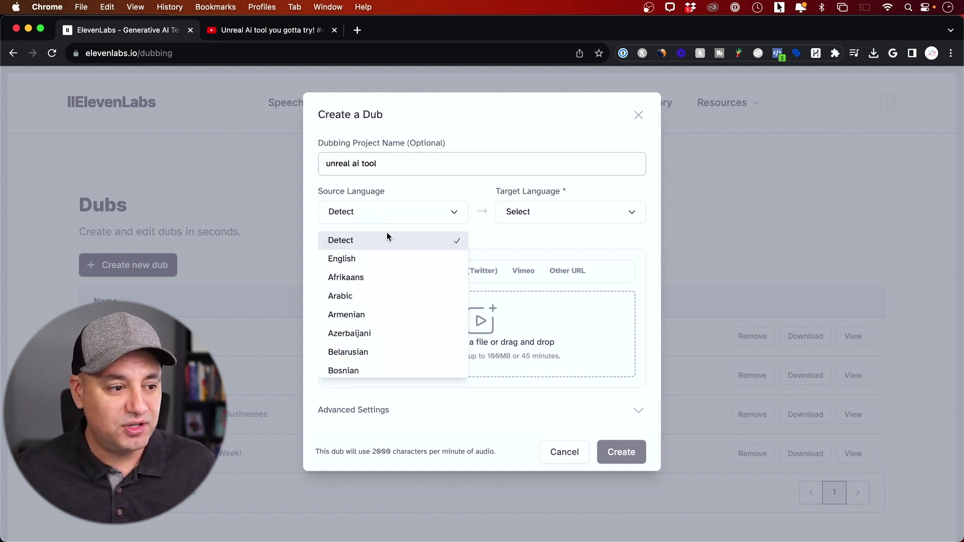
scroll(396, 292, "down", 3)
scroll(397, 292, "down", 2)
scroll(397, 291, "down", 3)
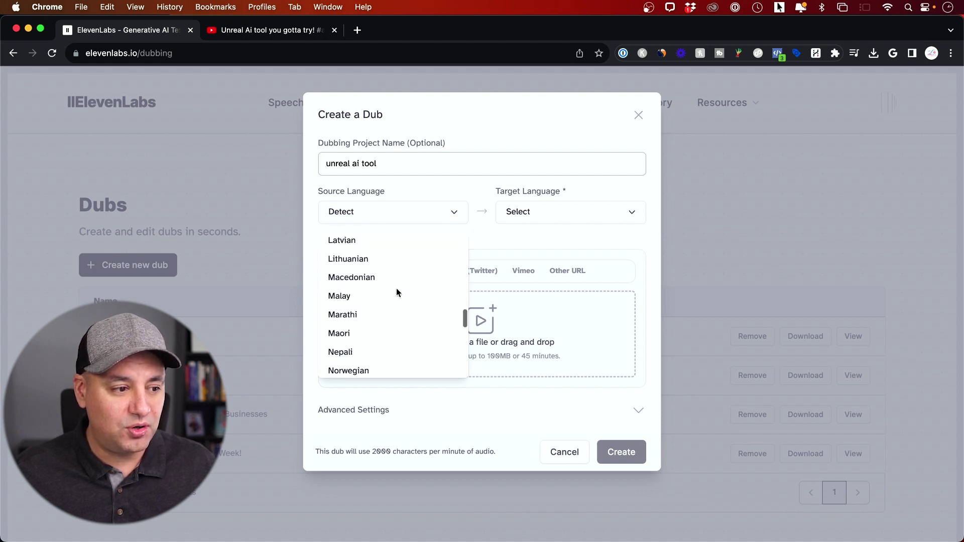
scroll(396, 292, "down", 2)
scroll(396, 293, "down", 5)
left_click(397, 213)
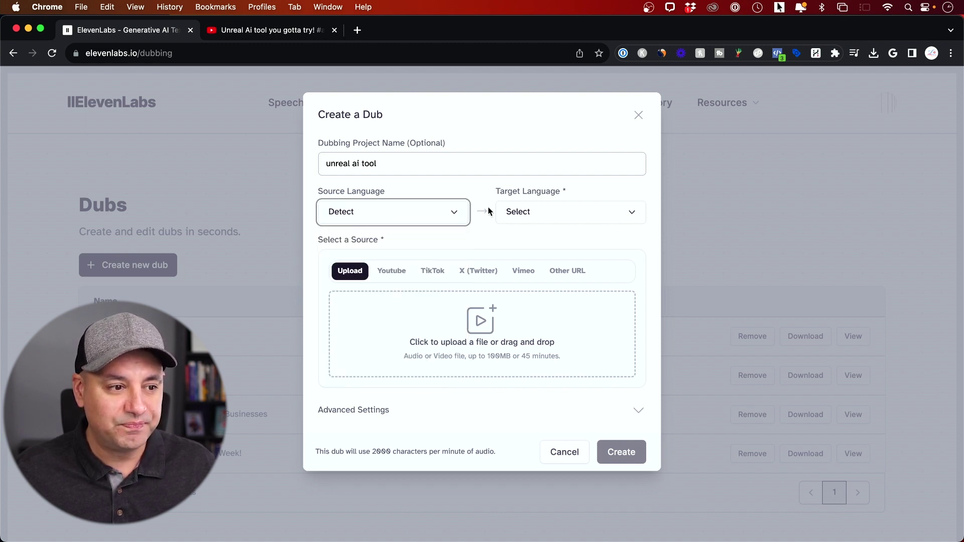
left_click(559, 216)
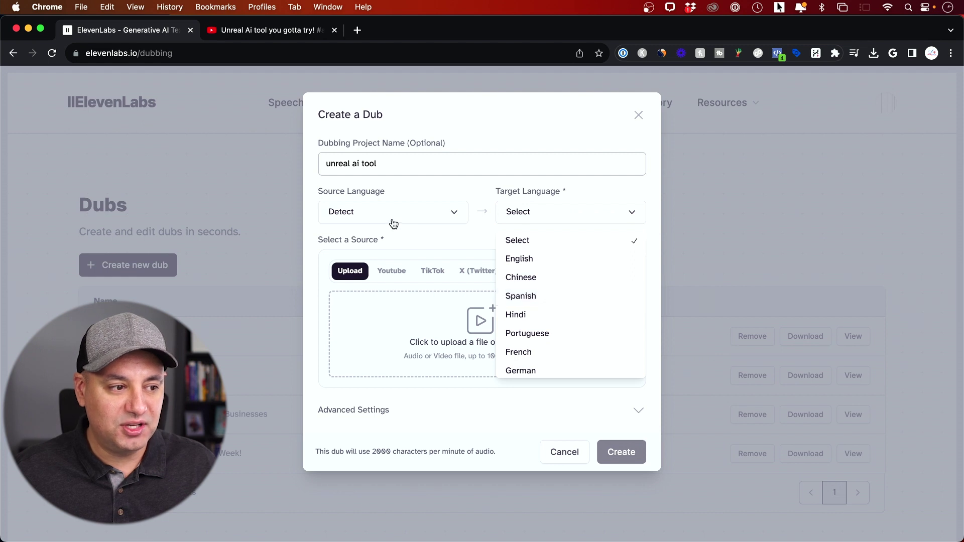
scroll(552, 280, "down", 3)
scroll(552, 281, "down", 3)
scroll(552, 280, "down", 4)
scroll(553, 281, "down", 1)
scroll(551, 276, "up", 10)
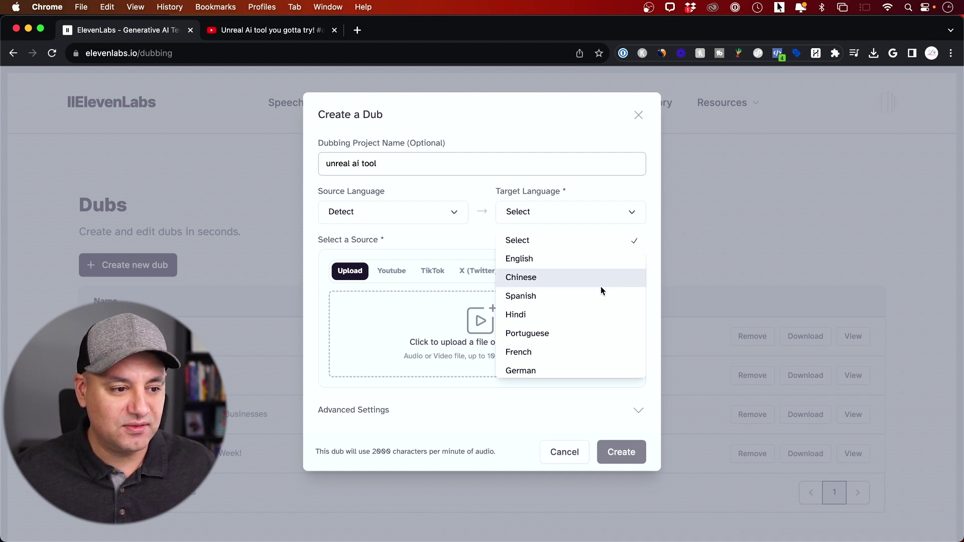
left_click(556, 295)
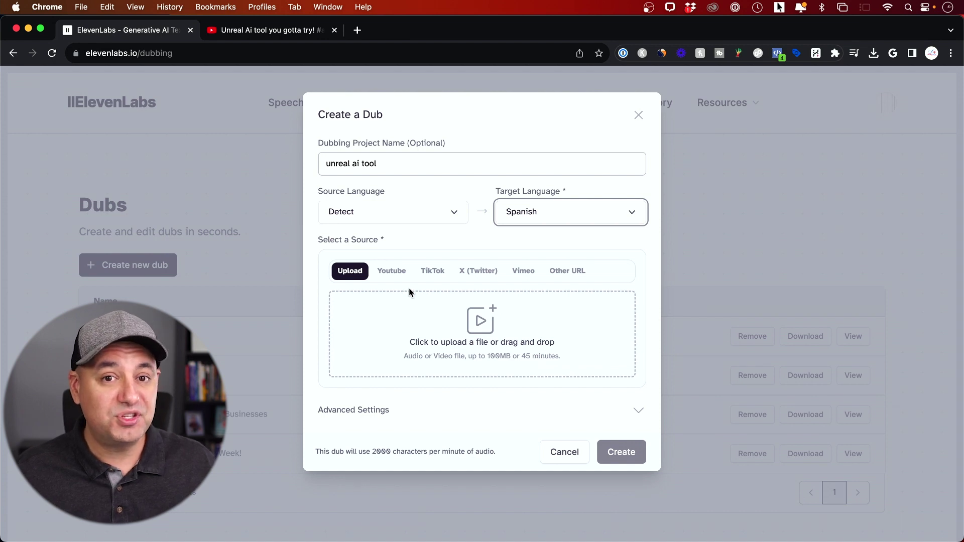
Copy the YouTube Short's URL and paste it in as the dub's source
left_click(385, 271)
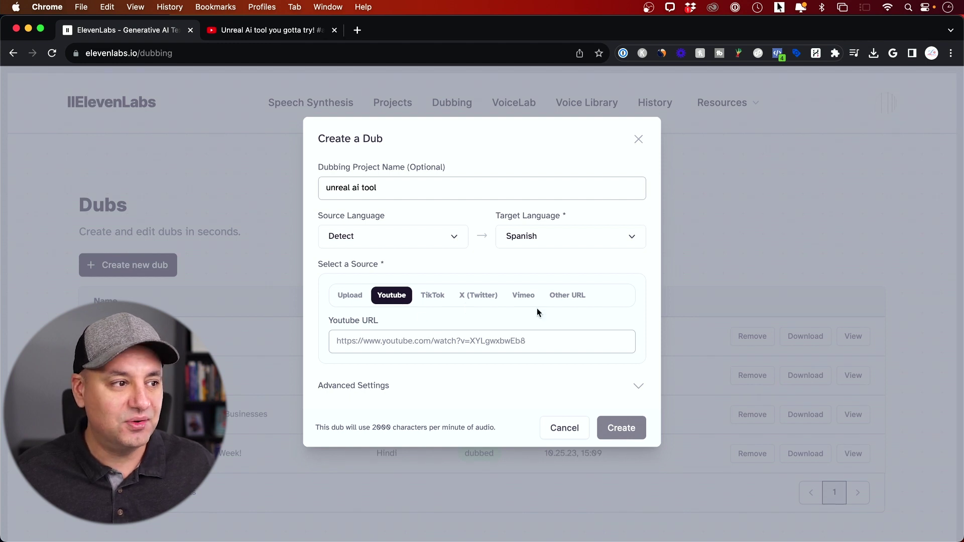
left_click(249, 30)
left_click(219, 54)
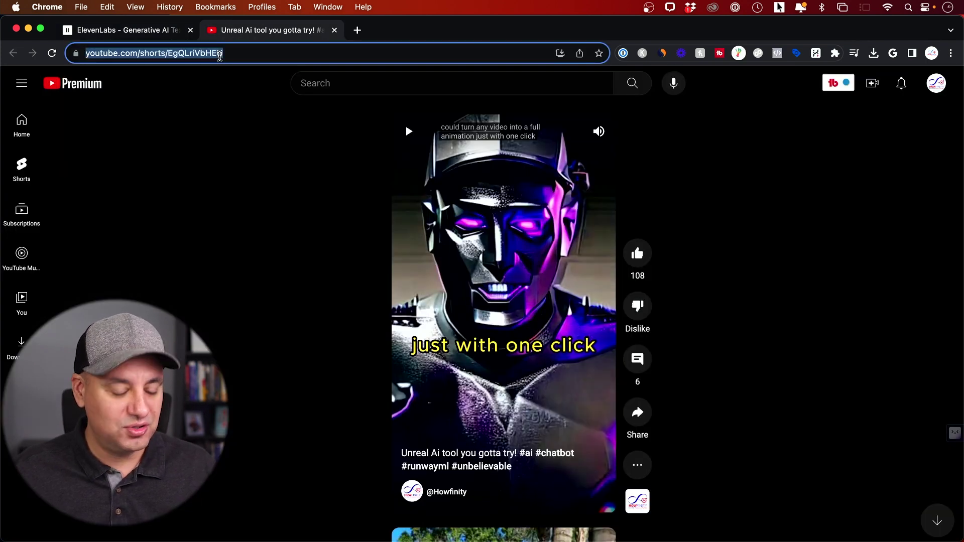
left_click(118, 32)
left_click(416, 340)
type("https://www.youtube.com/shorts/EgQLriVbHEU")
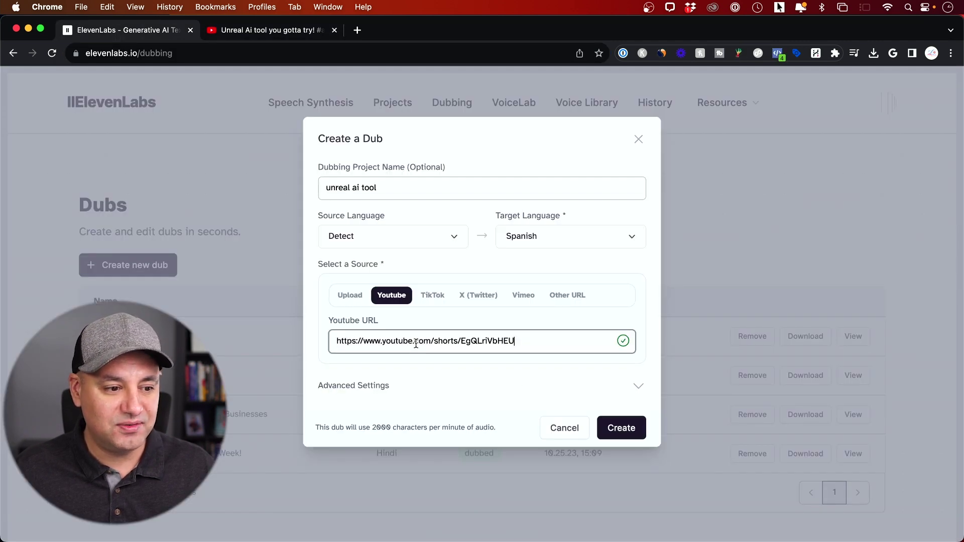
Show Advanced Settings and keep the number of speakers on Detect
left_click(367, 387)
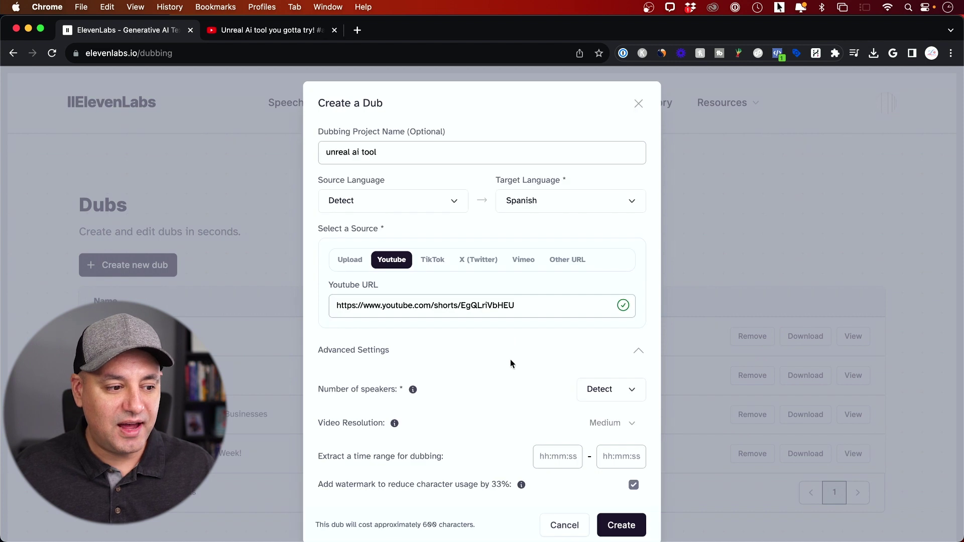
scroll(525, 362, "down", 2)
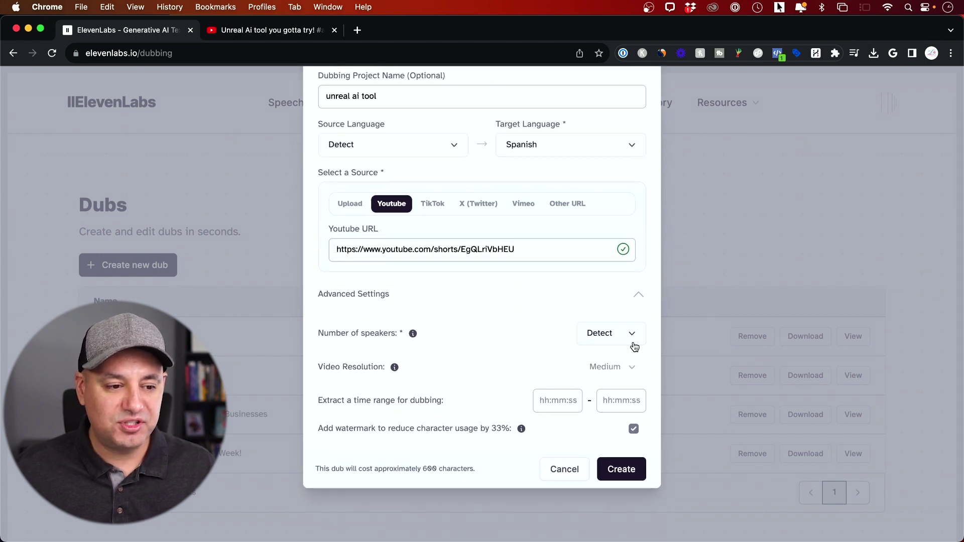
left_click(609, 337)
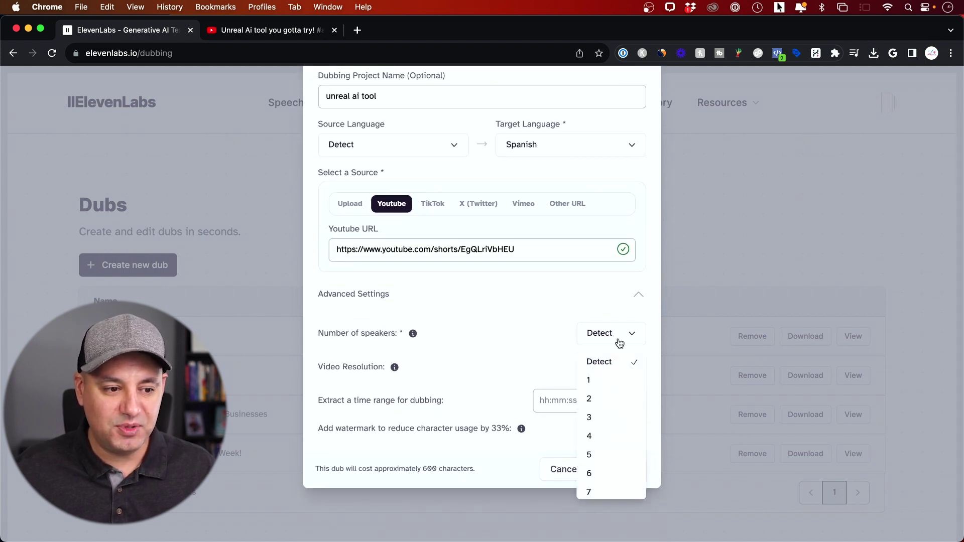
left_click(616, 339)
scroll(516, 331, "down", 1)
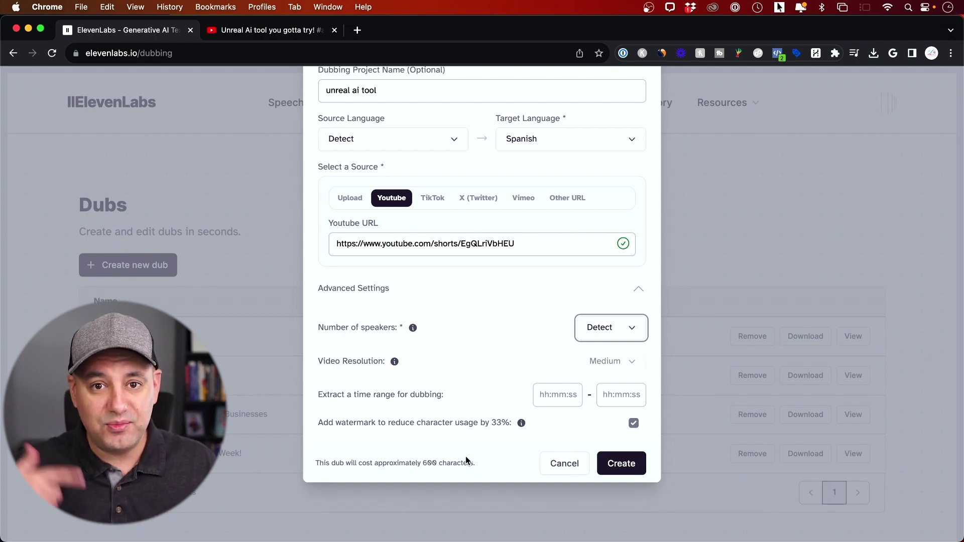
Create the 'unreal ai tool' Spanish dub and view the 'Stop doing free shoots' dub details
left_click(625, 466)
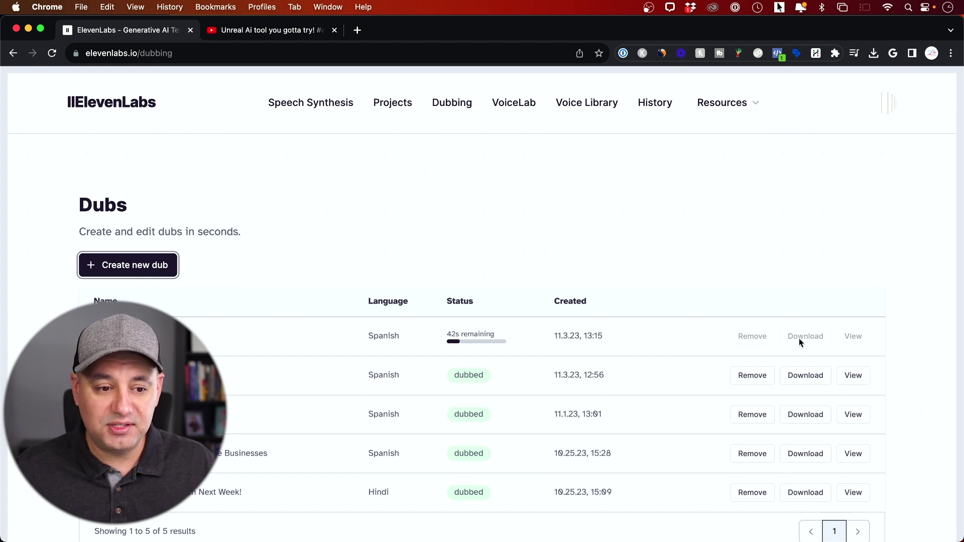
scroll(495, 359, "down", 2)
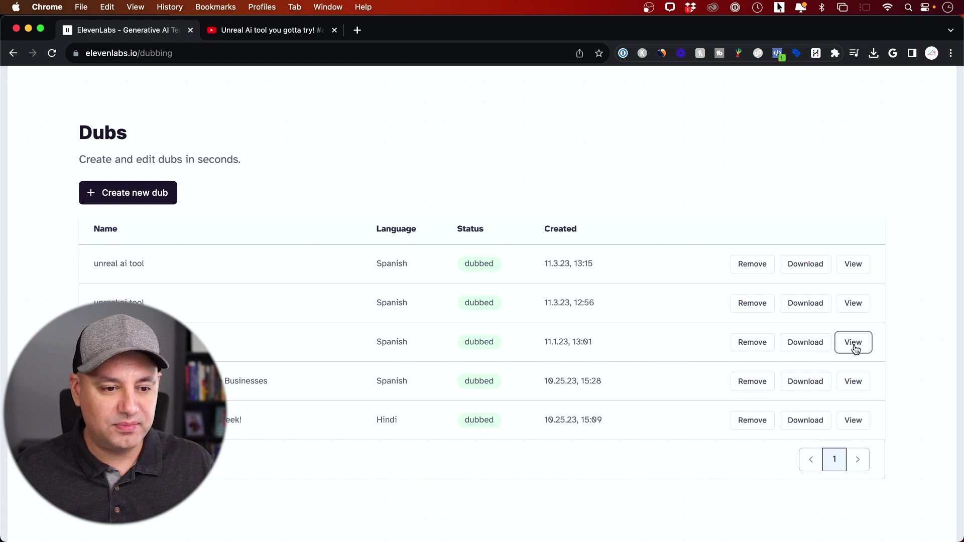
left_click(853, 343)
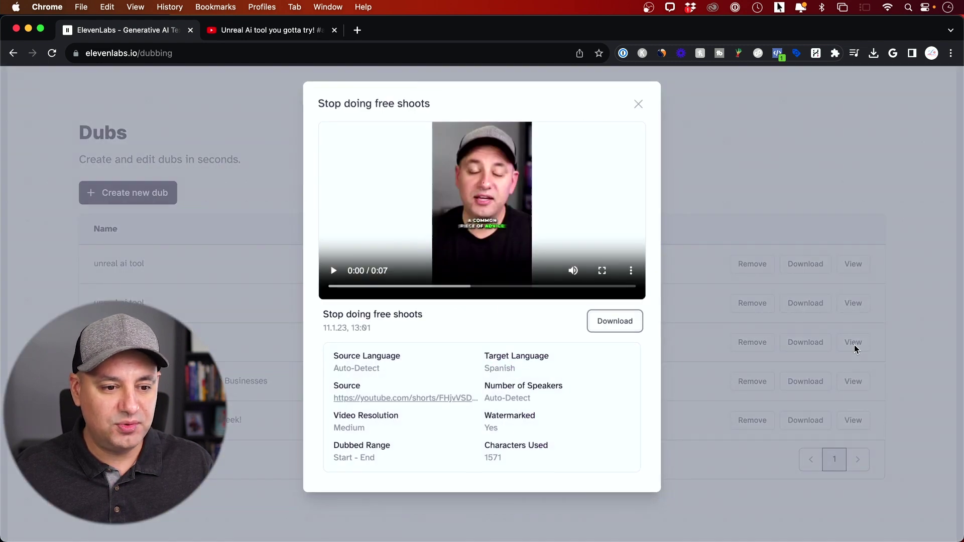
Preview the 'Stop doing free shoots' dub, download it as MP4, and open the file
left_click(335, 272)
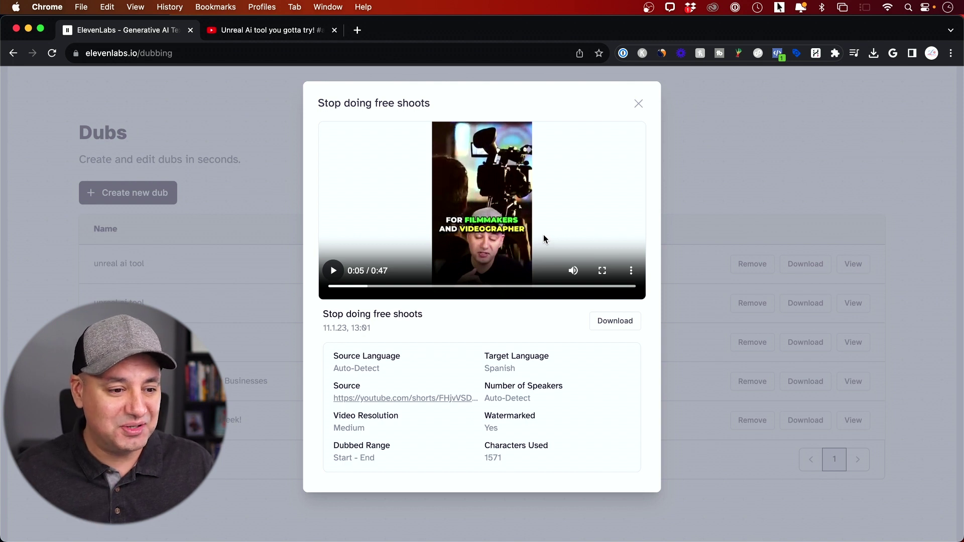
left_click(608, 327)
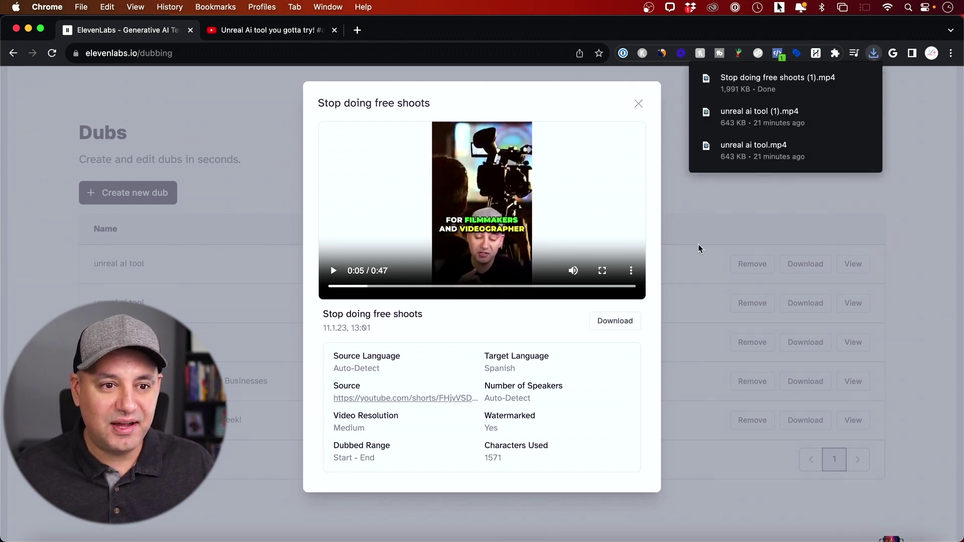
left_click(763, 84)
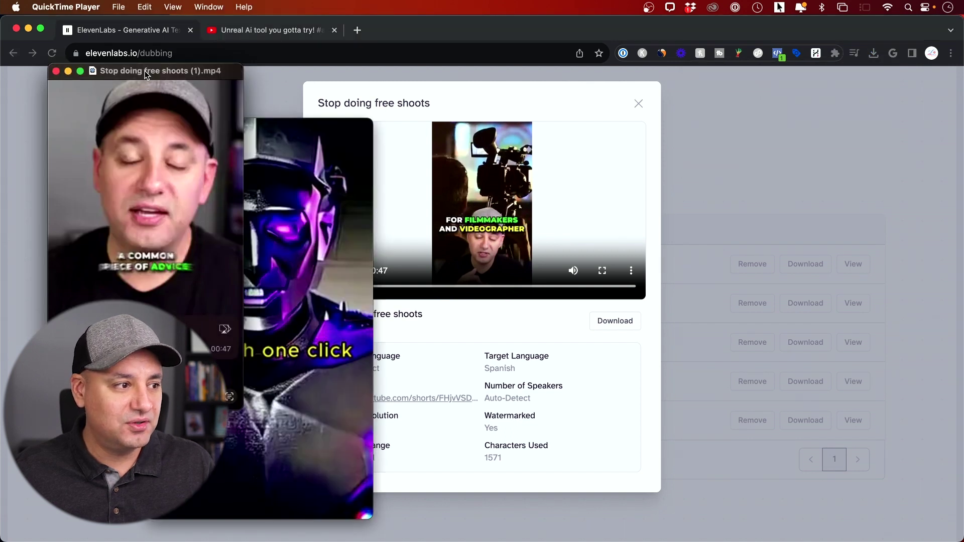
left_click_drag(146, 74, 618, 94)
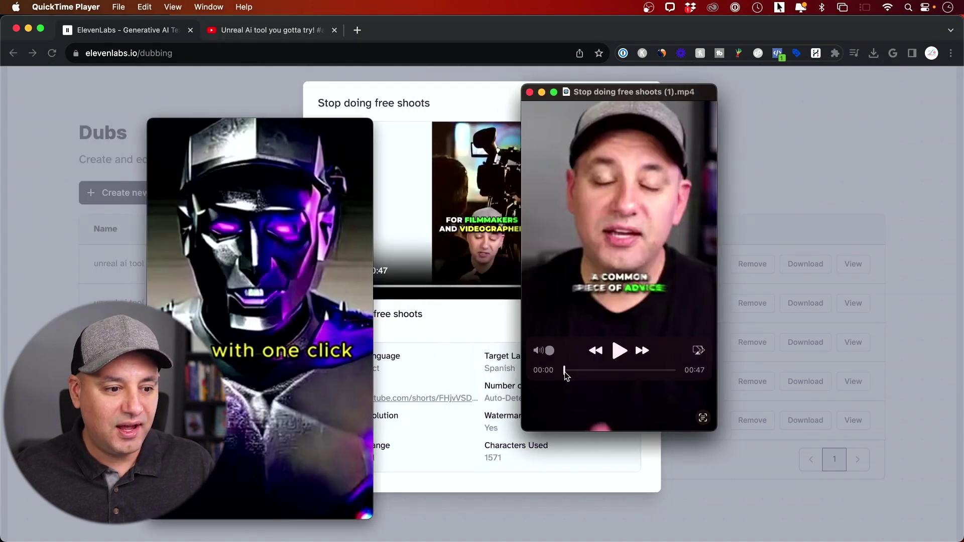
left_click_drag(565, 375, 607, 379)
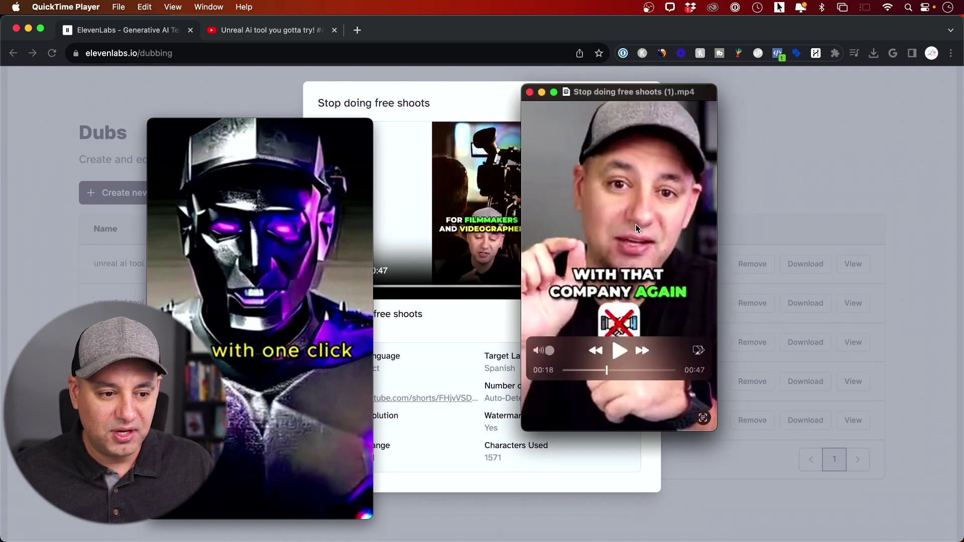
left_click(530, 92)
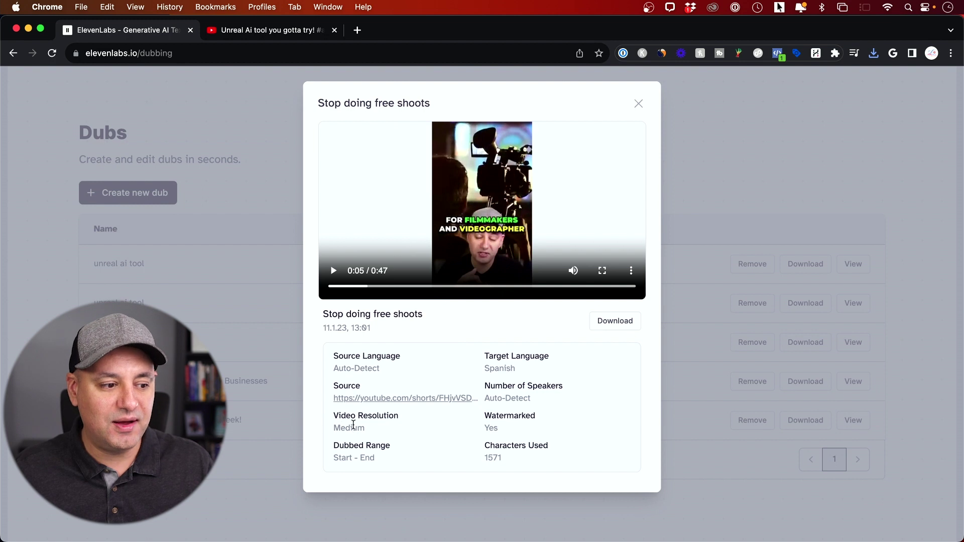
Drag along the playback bar, then dismiss the 'Stop doing free shoots' details modal
left_click_drag(335, 416, 414, 423)
left_click(413, 420)
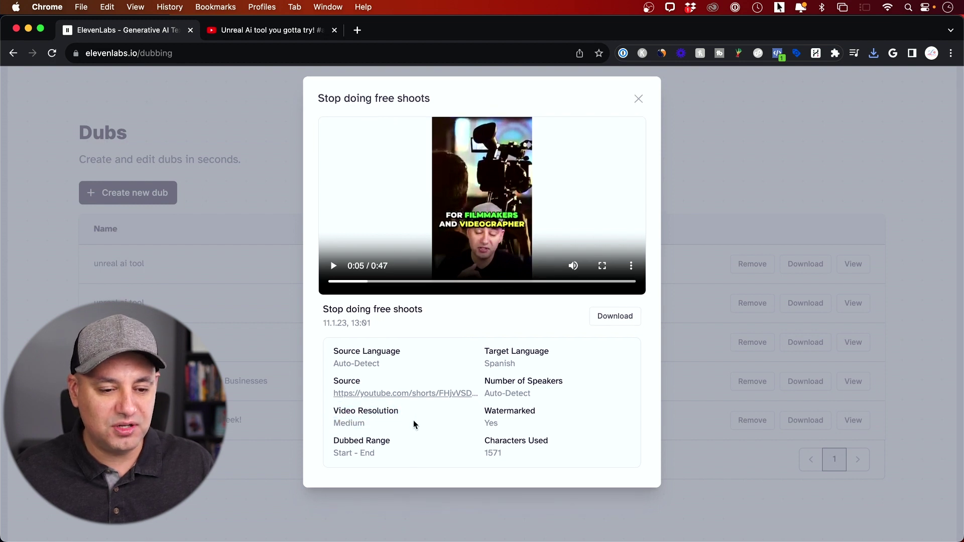
key("Escape")
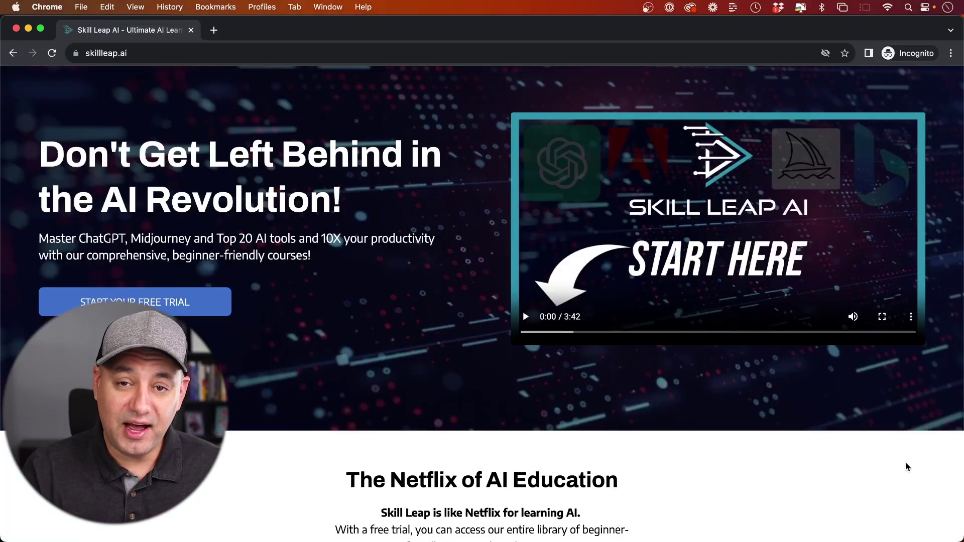
scroll(906, 467, "down", 3)
scroll(906, 467, "down", 5)
scroll(905, 466, "down", 2)
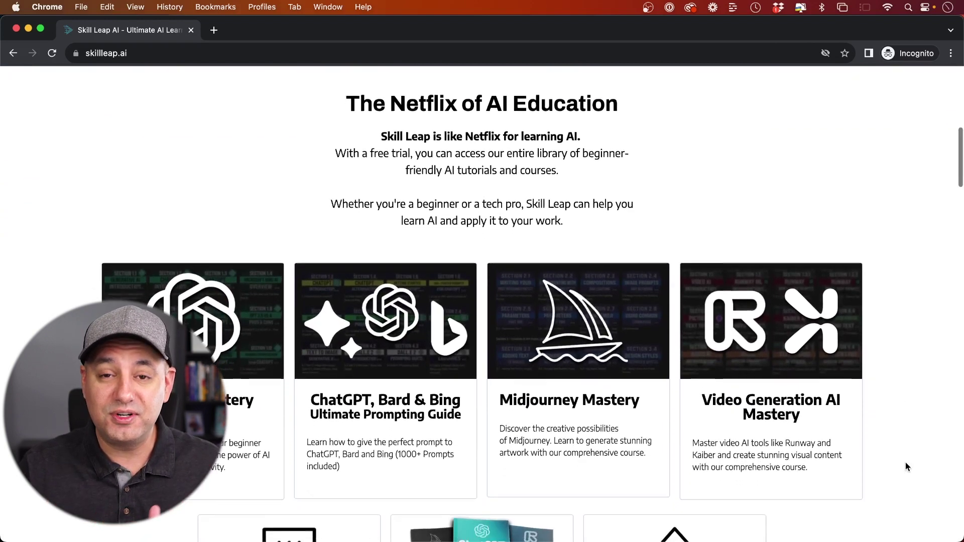
scroll(906, 466, "down", 3)
scroll(907, 466, "down", 1)
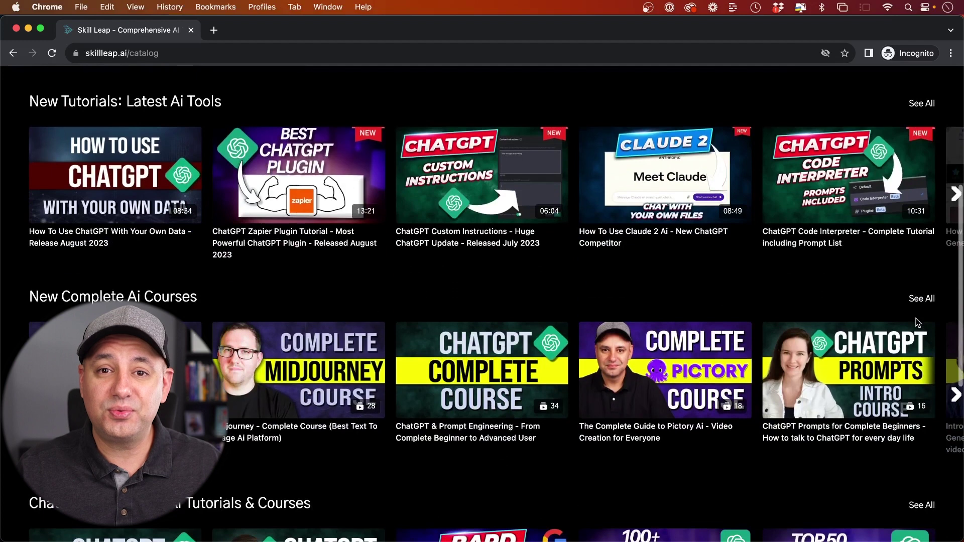
scroll(916, 323, "down", 2)
scroll(916, 323, "down", 3)
scroll(917, 323, "down", 3)
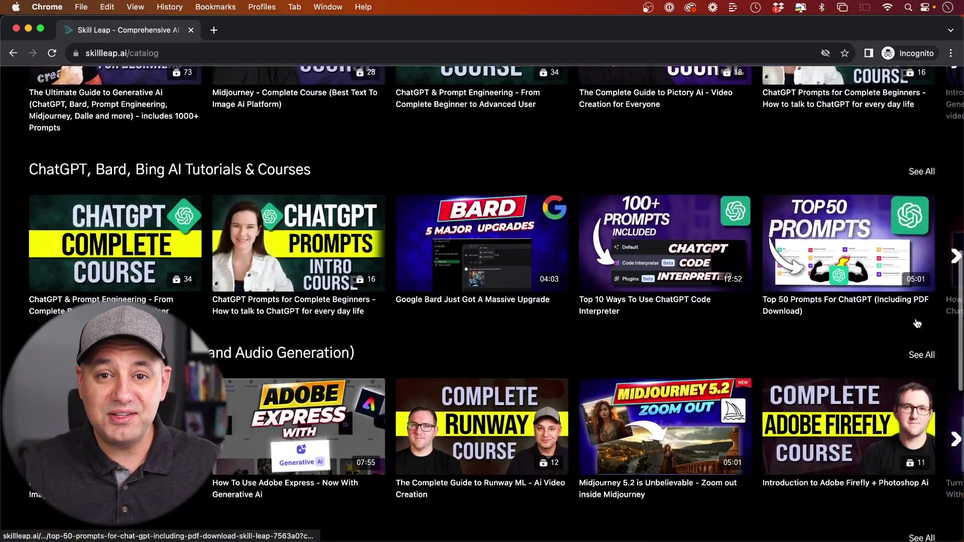
scroll(72, 248, "up", 3)
scroll(72, 248, "up", 2)
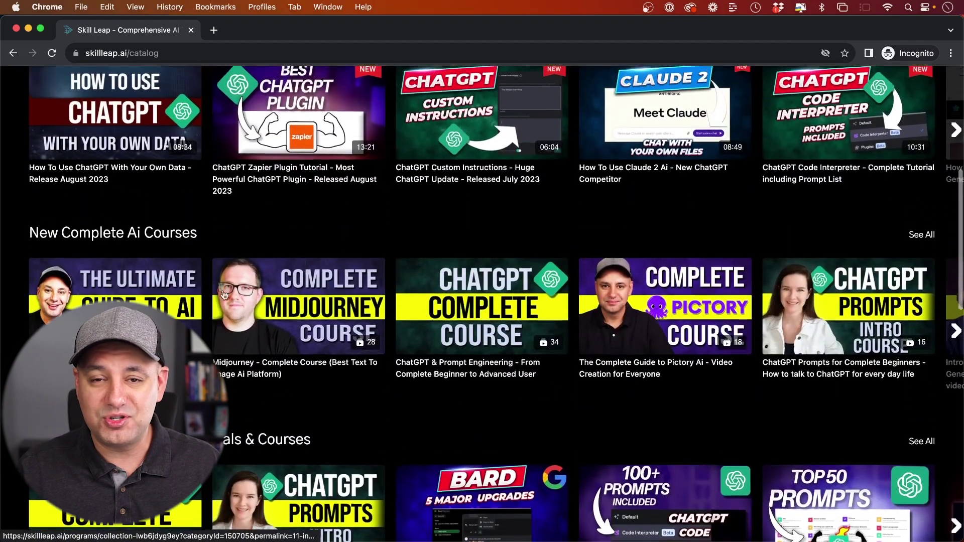
Open the New Complete Ai Courses category from the Skill Leap AI catalog
left_click(71, 239)
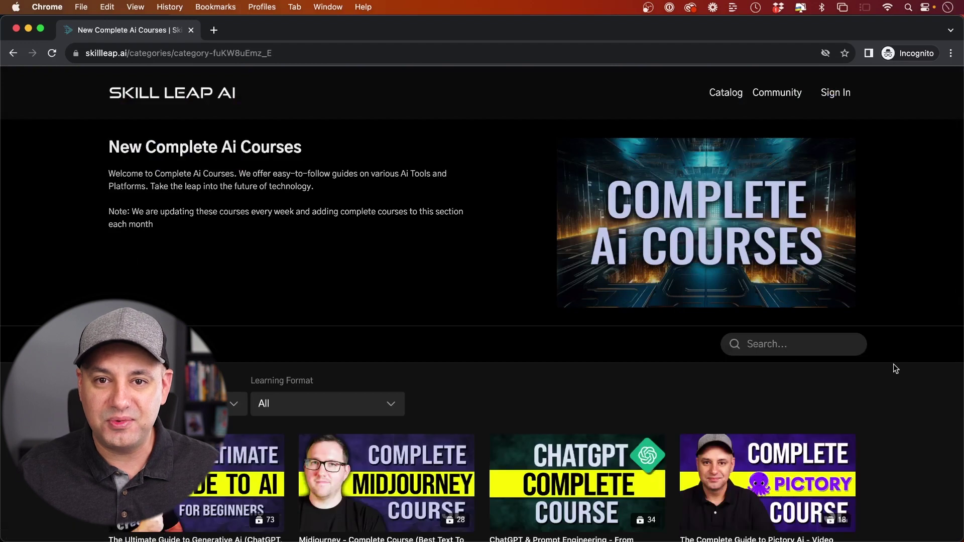
scroll(897, 368, "down", 1)
scroll(897, 369, "down", 2)
scroll(897, 369, "down", 2)
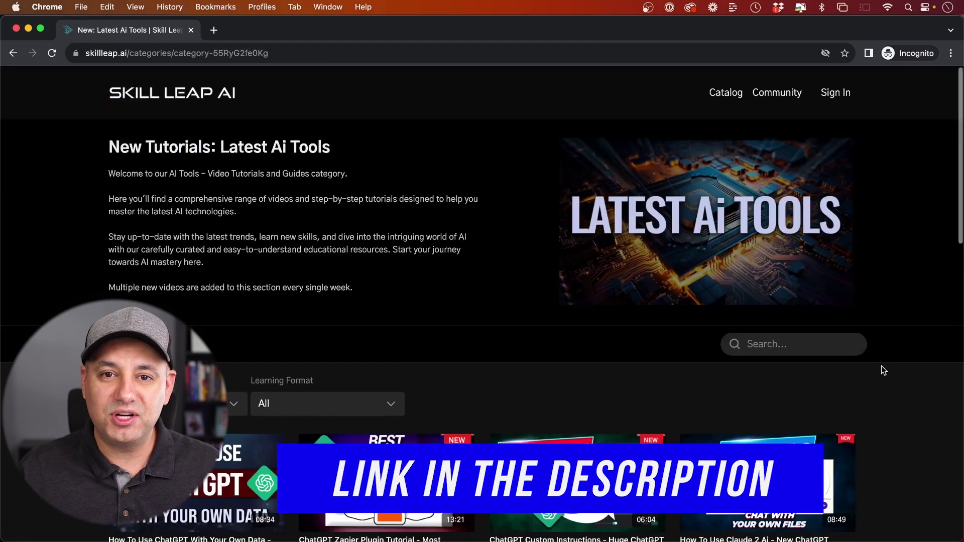
scroll(932, 387, "down", 2)
scroll(932, 387, "down", 1)
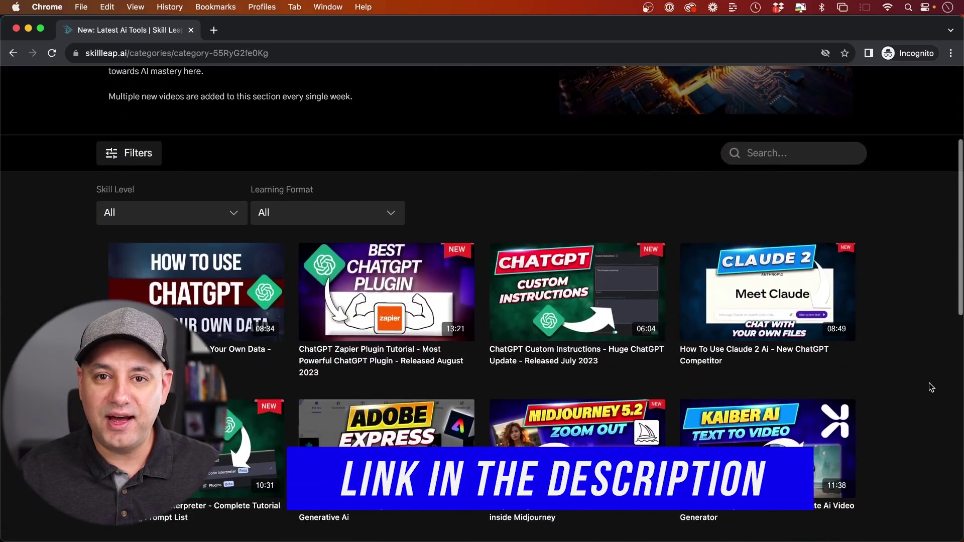